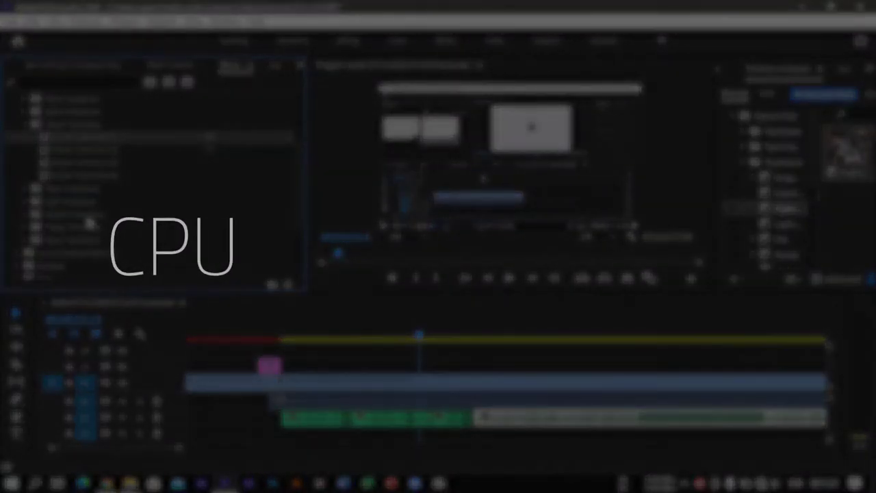
click(293, 336)
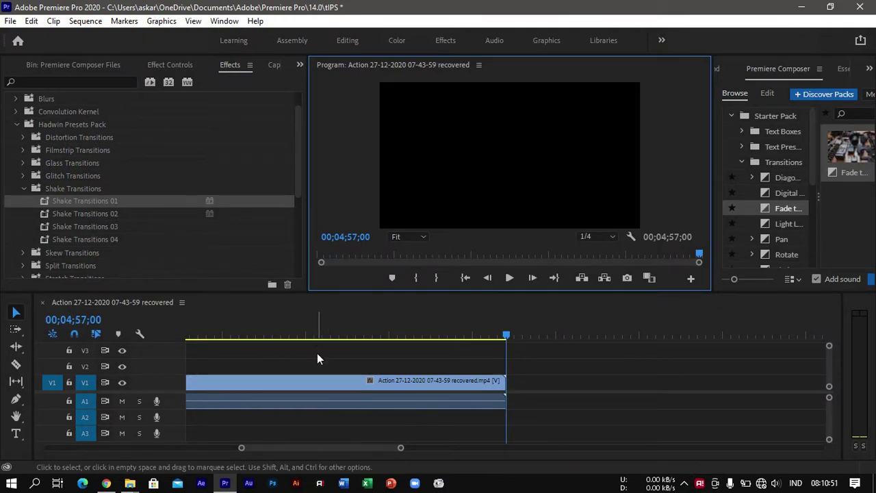
drag(297, 448, 87, 448)
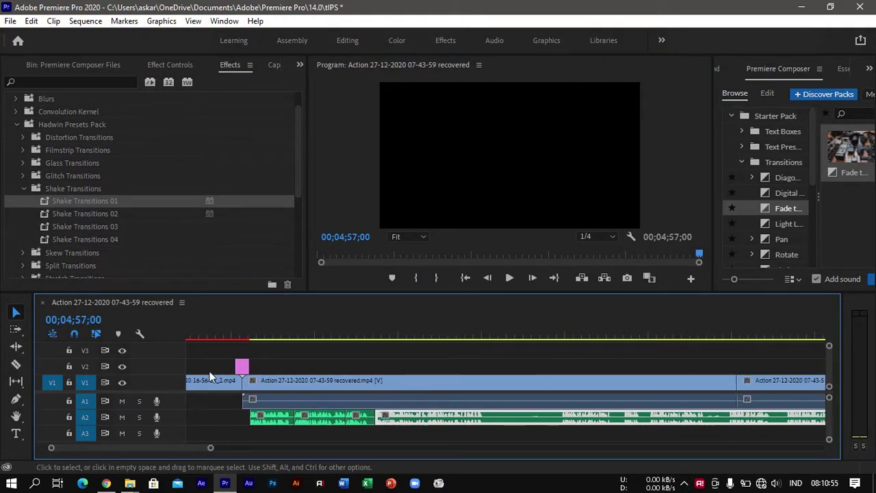
drag(225, 336, 248, 332)
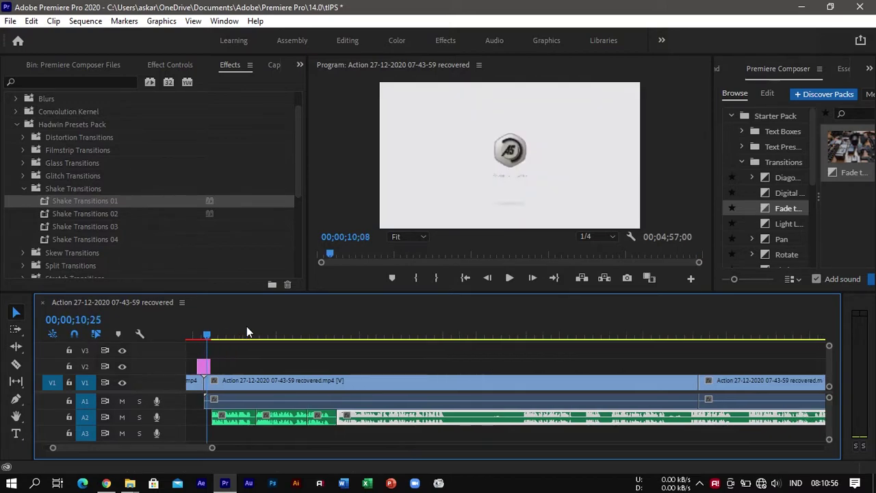
scroll(247, 326, up, 1)
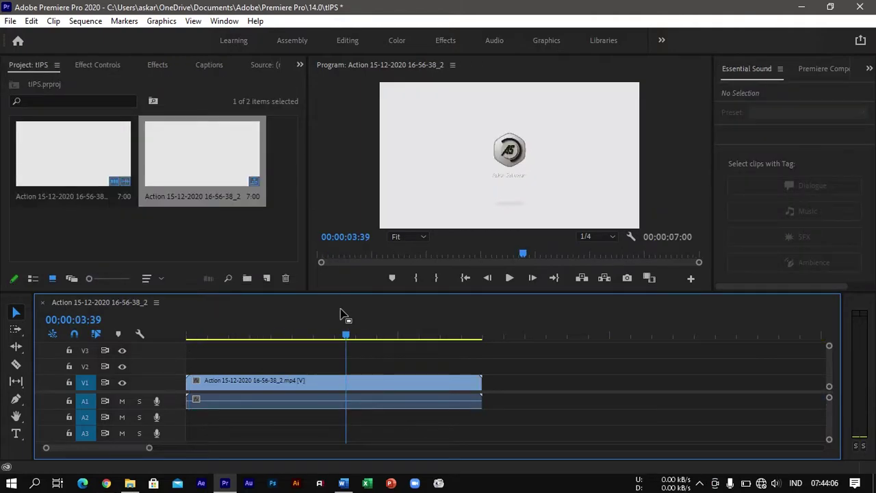
Open the project's General settings to check the video rendering and playback renderer option.
click(12, 22)
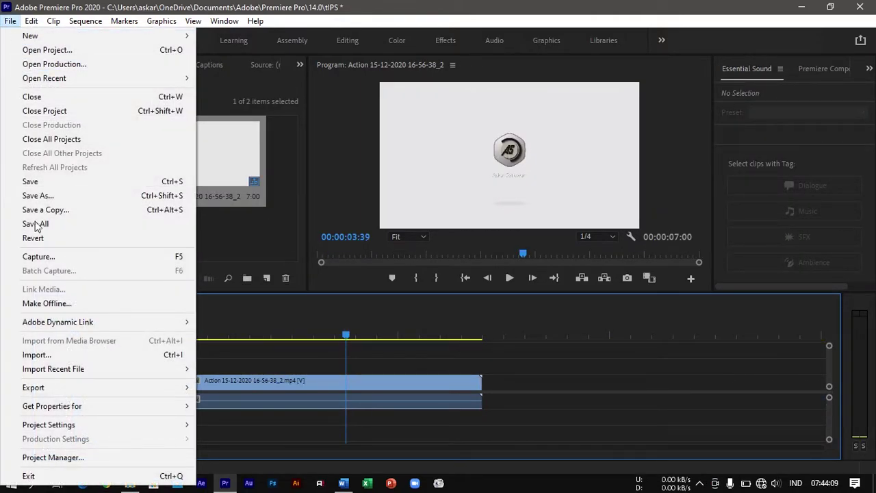
mouse_move(71, 422)
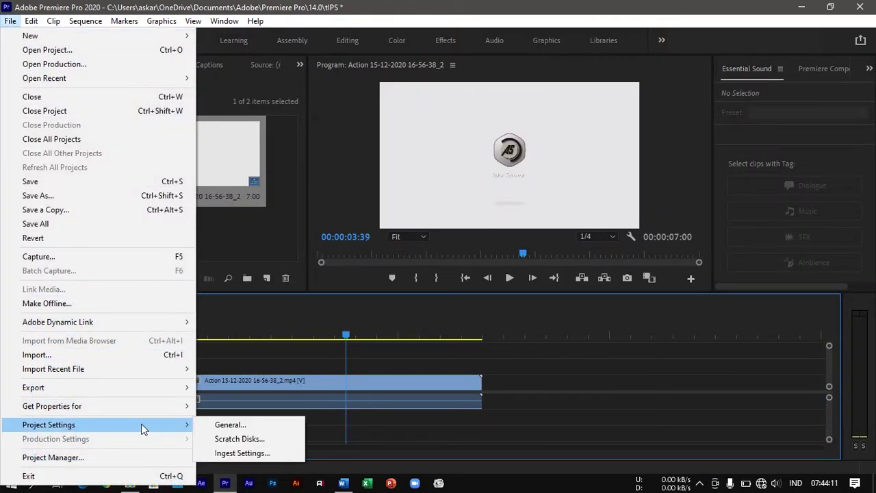
click(226, 425)
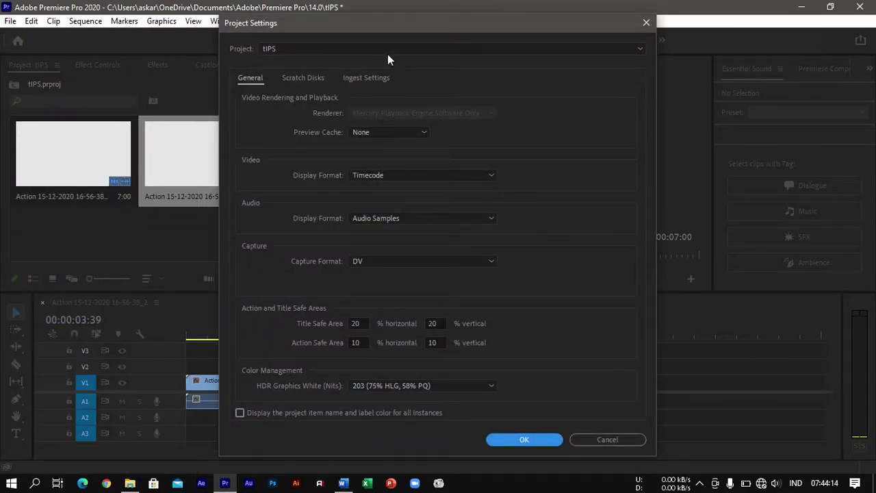
drag(387, 20, 395, 18)
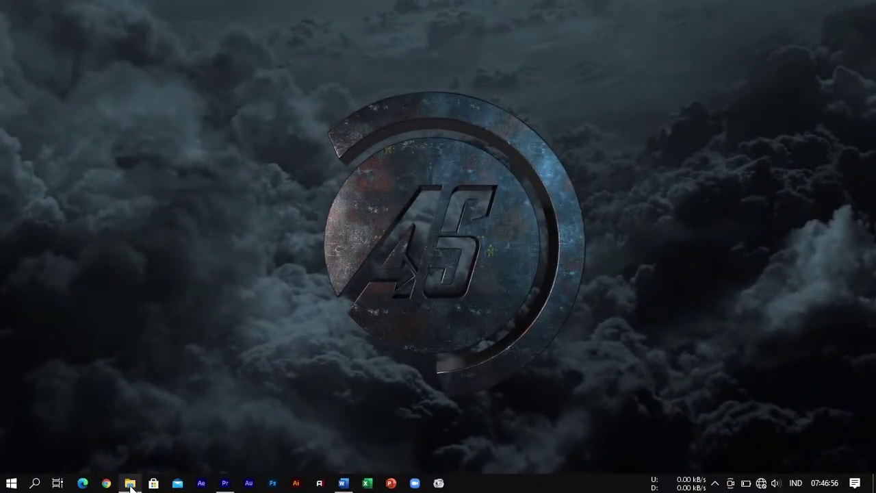
Choose the BLUETOOTH folder on DATA (D:) as the project's captured video scratch location.
click(130, 483)
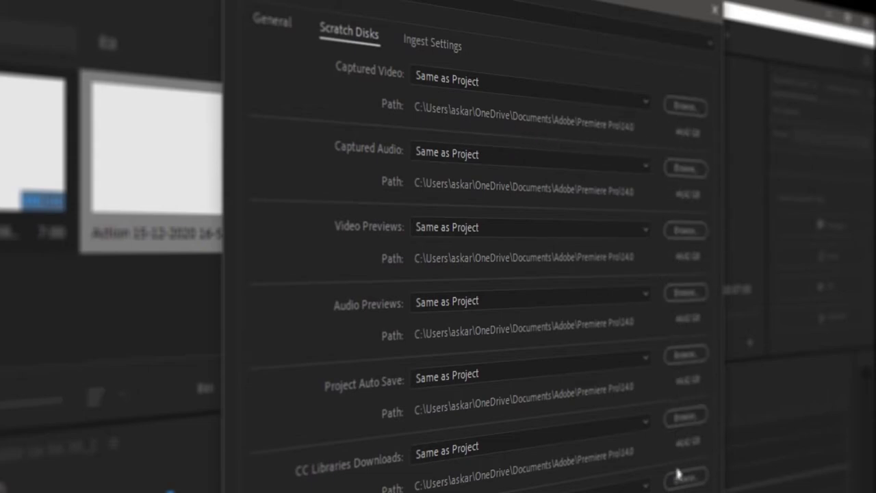
click(686, 109)
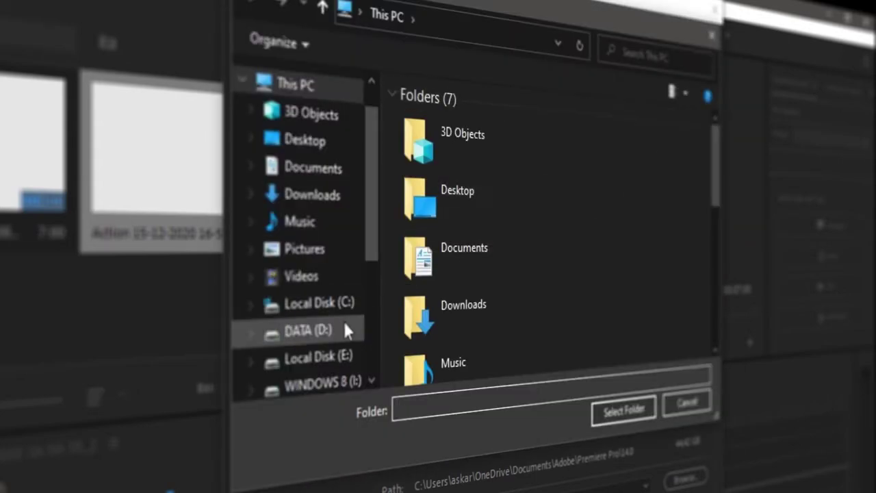
click(321, 332)
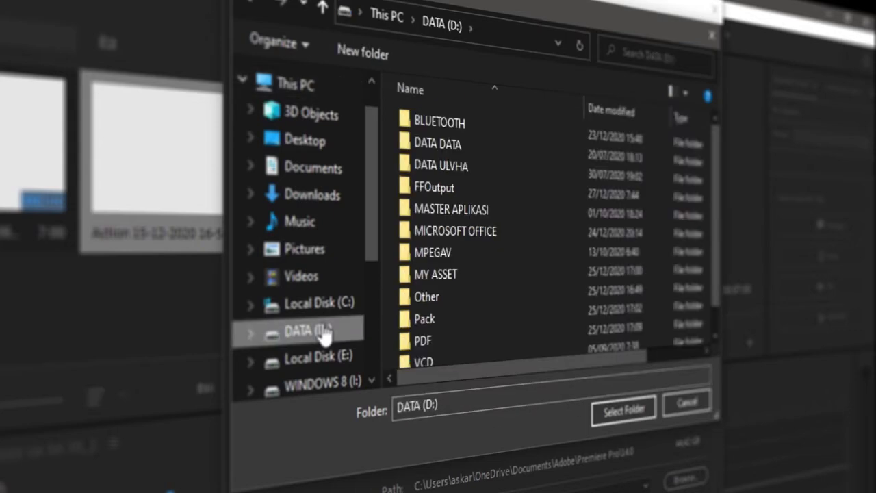
click(458, 127)
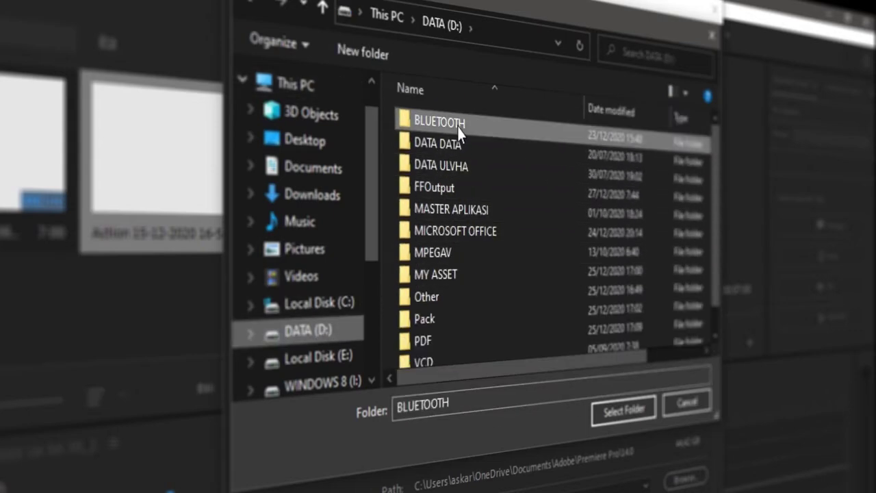
click(596, 413)
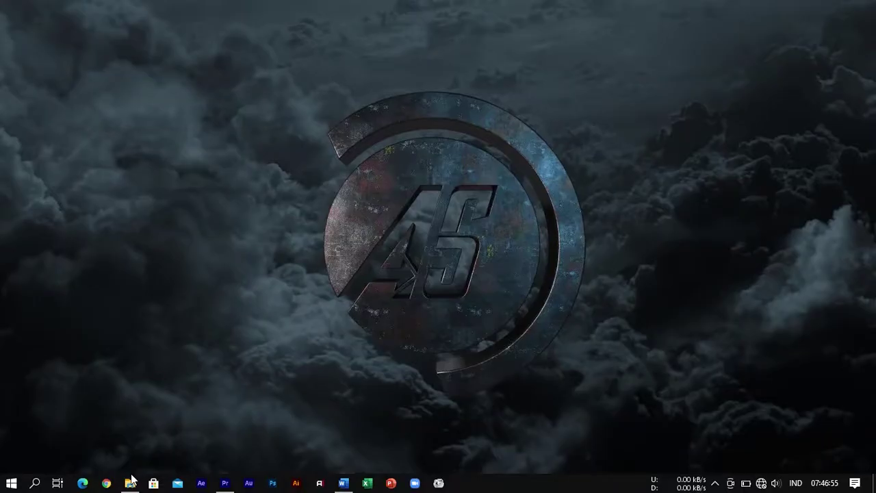
Check the free space of Local Disk (C:) in File Explorer and return to Premiere Pro.
click(130, 483)
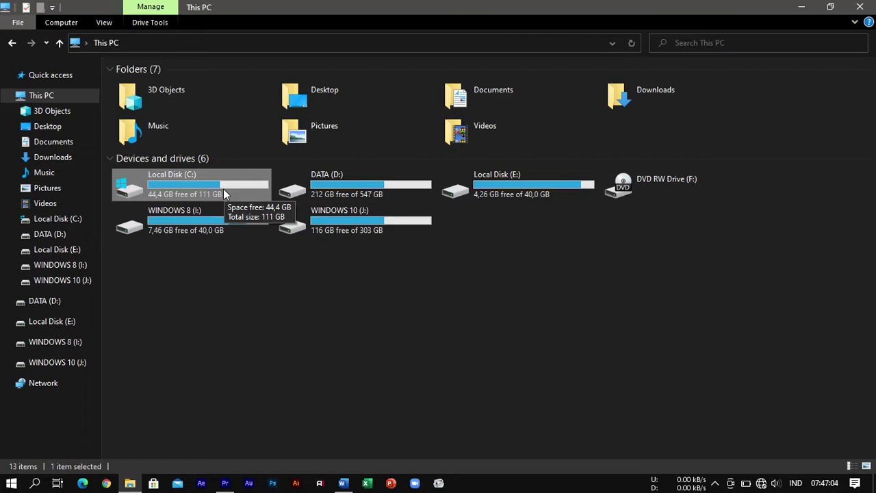
click(226, 483)
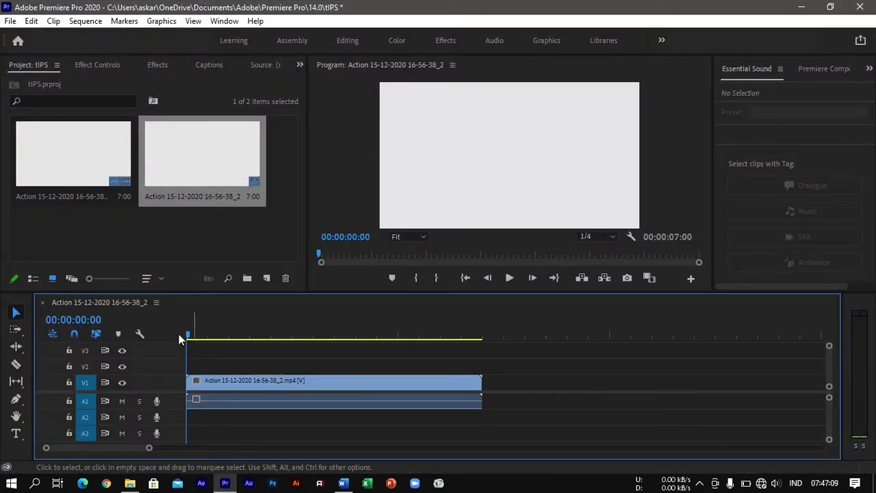
In the project's scratch disk settings, change the Captured Video location to D:\BLUETOOTH.
click(10, 22)
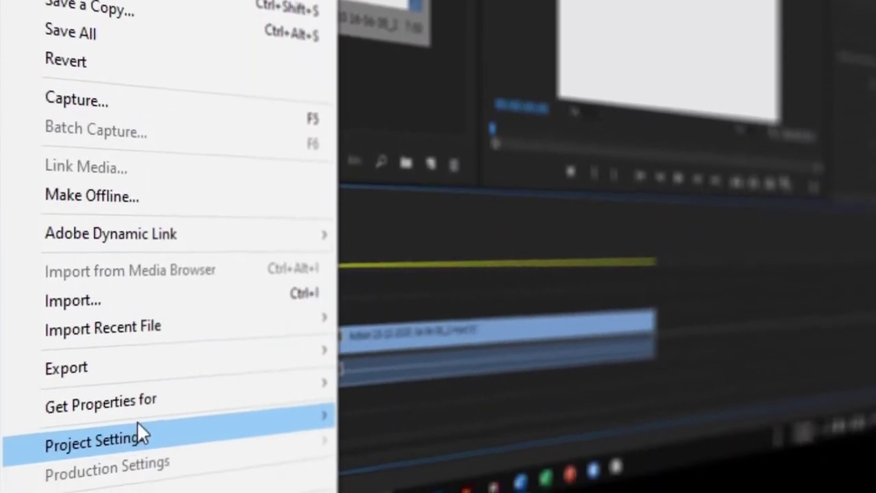
mouse_move(138, 422)
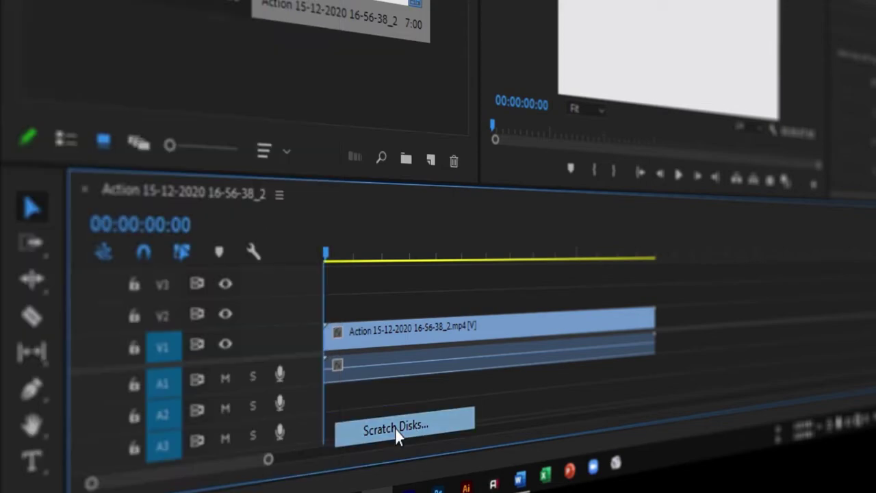
click(397, 430)
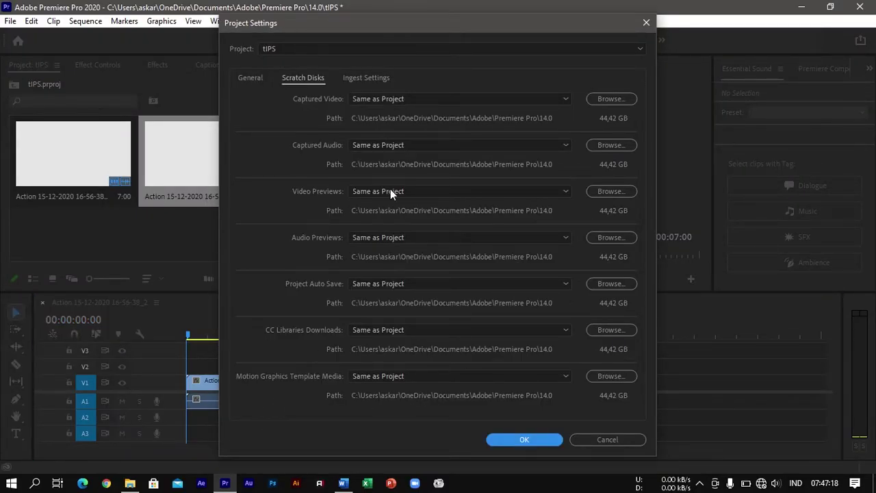
click(611, 99)
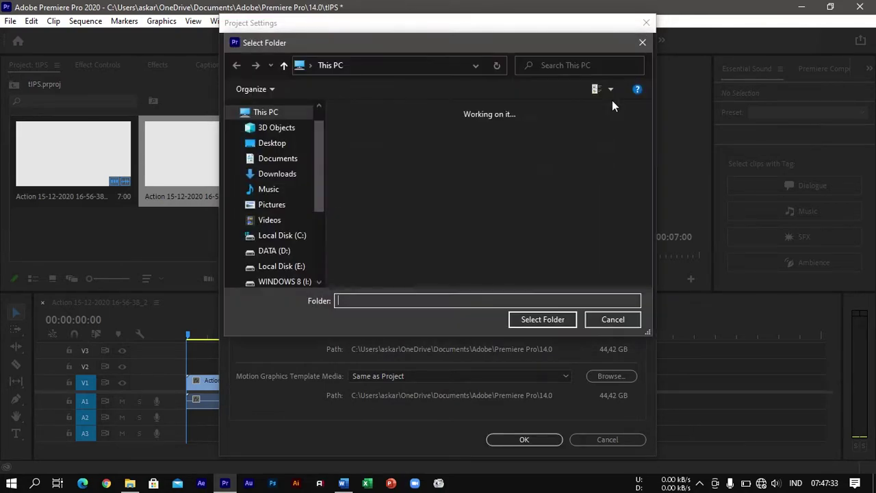
click(282, 251)
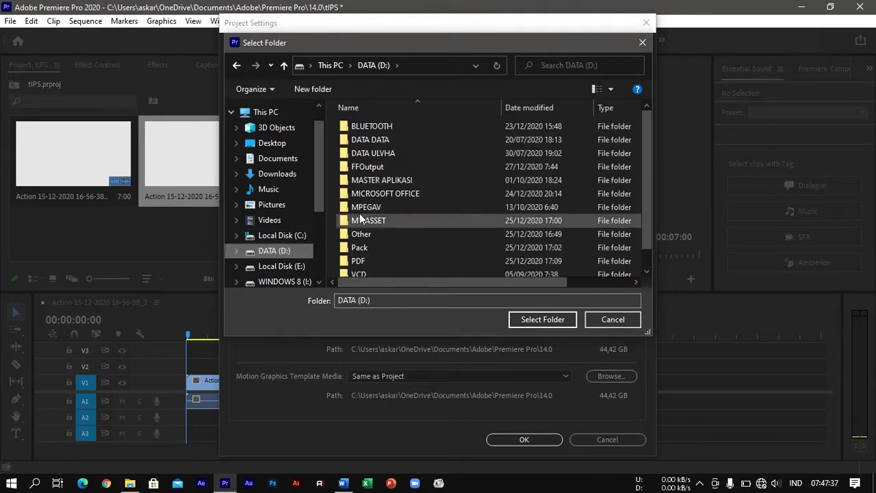
click(386, 126)
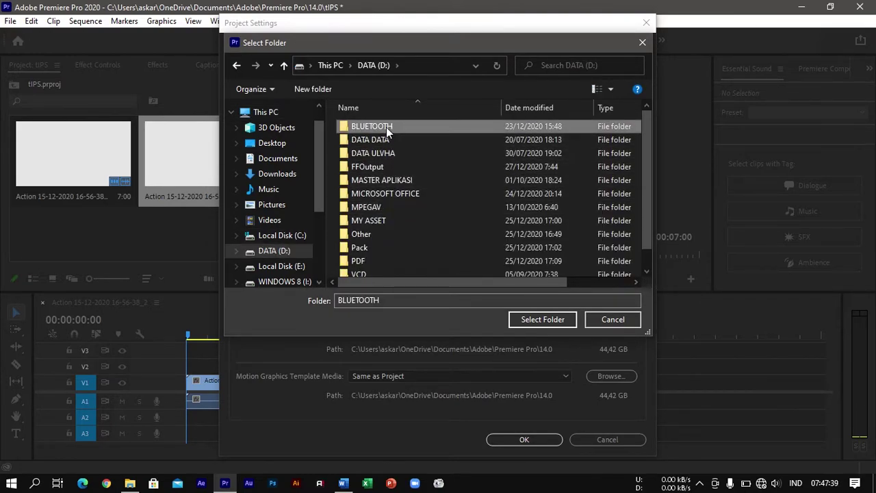
click(512, 317)
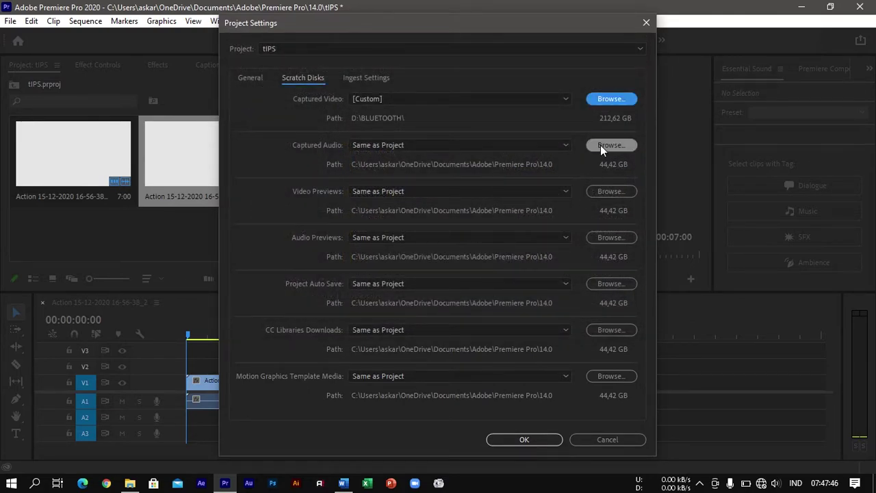
Set the Captured Audio, Video Previews and Audio Previews scratch locations to the same BLUETOOTH folder on drive D.
click(600, 145)
click(528, 318)
click(611, 191)
click(544, 317)
click(604, 237)
click(551, 319)
Set the Project Auto Save, CC Libraries Downloads and Motion Graphics Template Media locations to D:\BLUETOOTH.
click(604, 284)
click(561, 319)
click(598, 330)
click(559, 318)
click(611, 375)
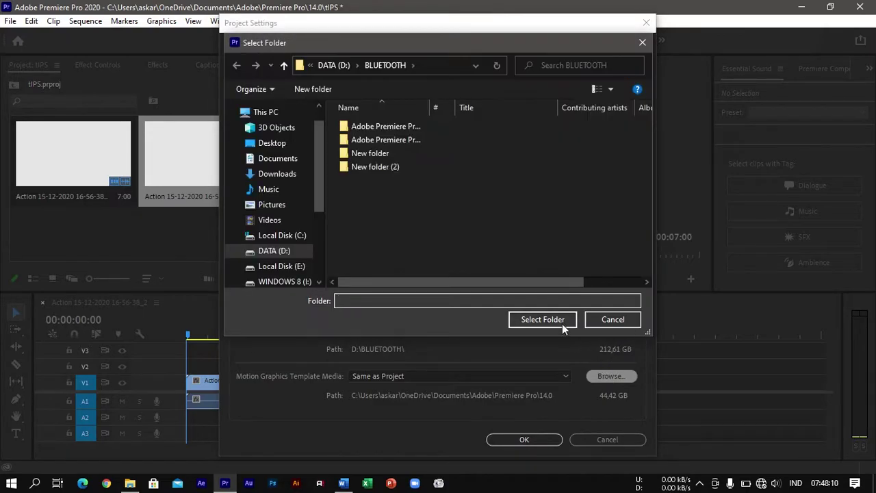
click(562, 324)
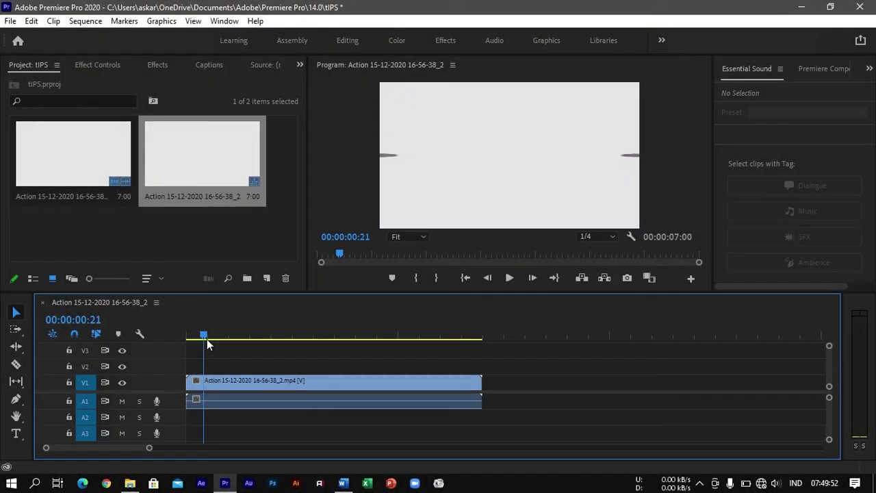
Move the playhead to 00:00:01:45 and set the program preview's playback resolution to Full.
drag(207, 340, 266, 340)
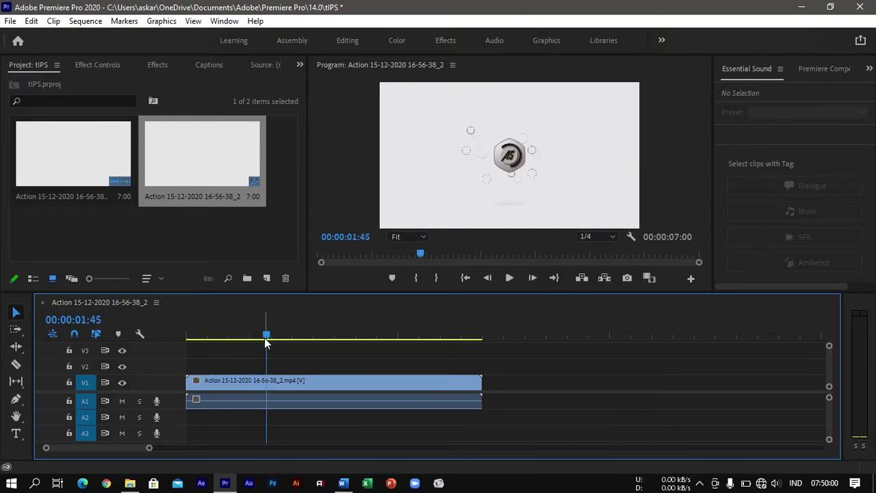
click(589, 237)
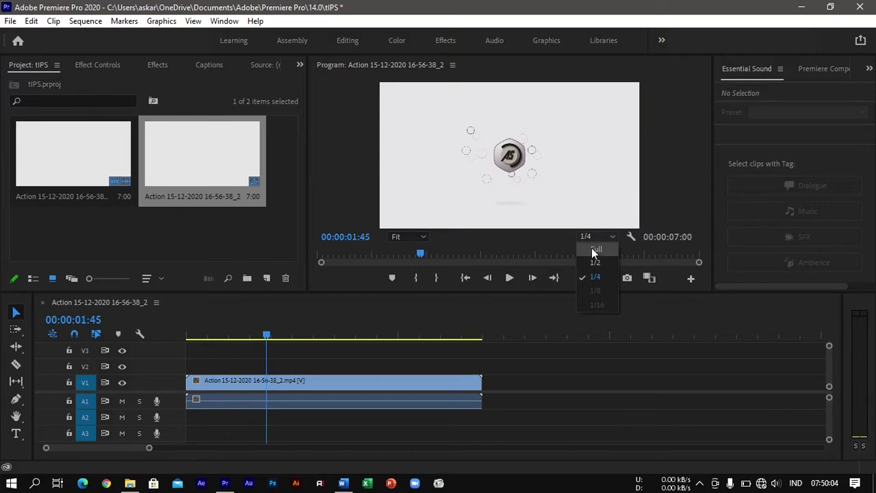
click(591, 249)
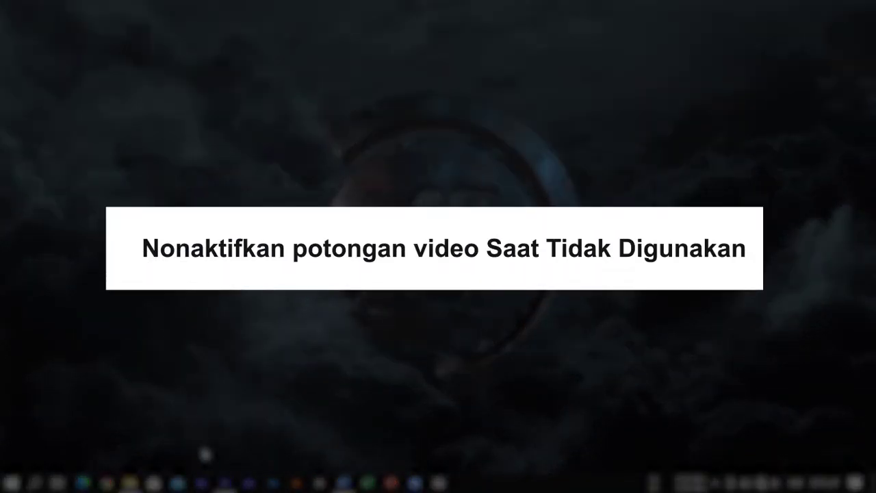
Back in Premiere Pro, disable the first clip segment on video track V1 with the playhead at 00:00:00:21.
click(223, 483)
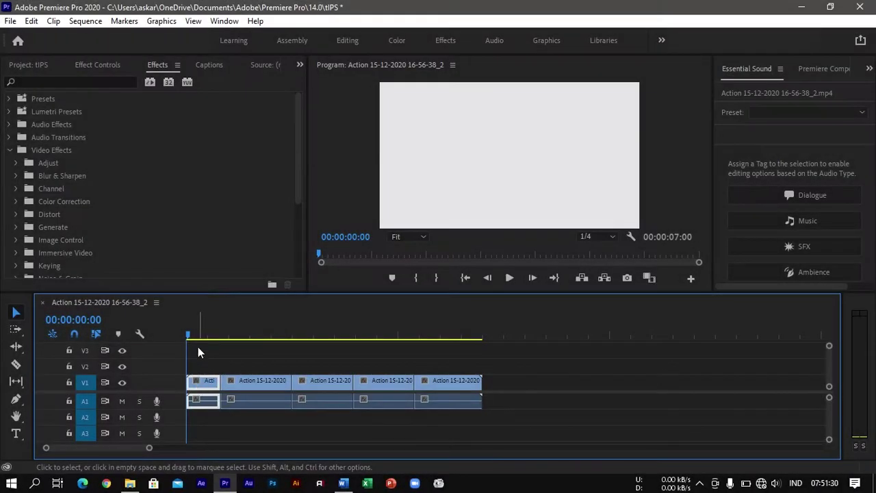
click(194, 335)
mouse_move(194, 335)
mouse_down()
mouse_move(210, 336)
mouse_move(204, 335)
mouse_up()
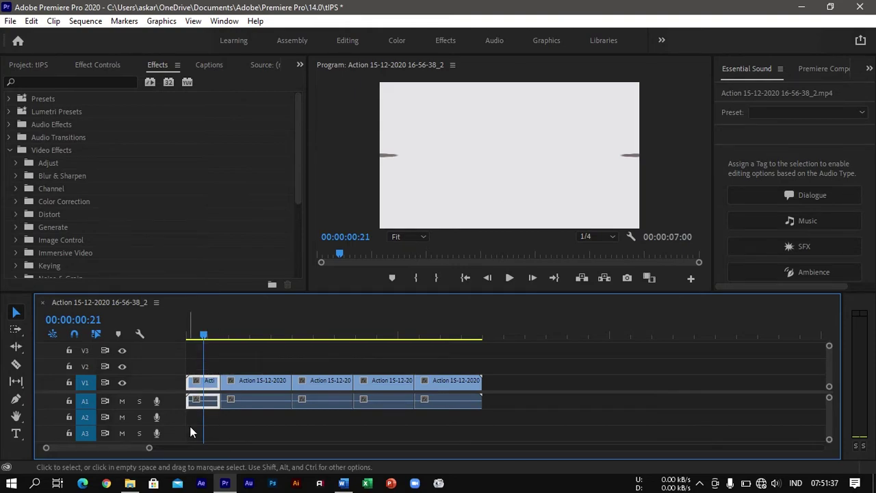
right_click(208, 381)
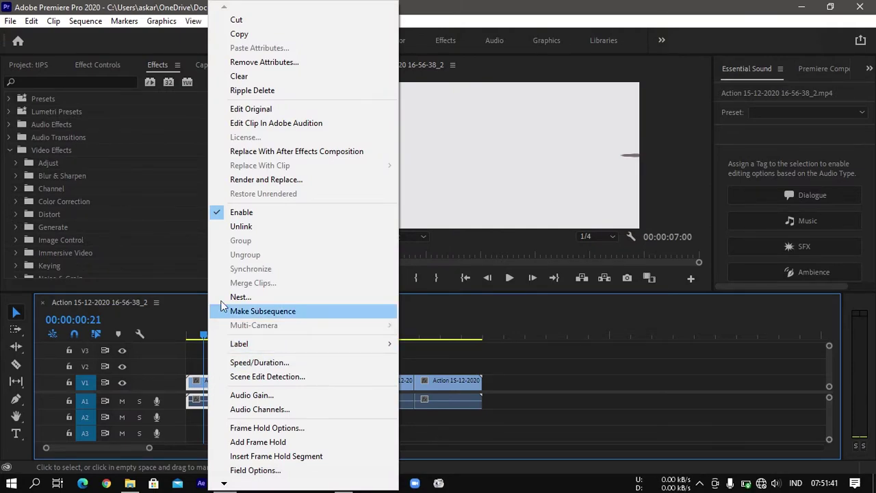
click(221, 211)
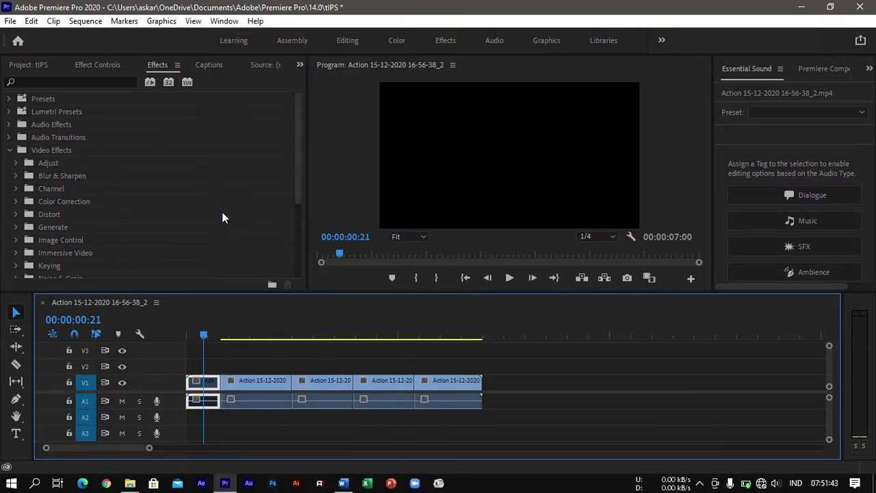
Move the playhead to 00:00:01:27 and disable the second clip segment on video track V1.
drag(204, 336, 252, 336)
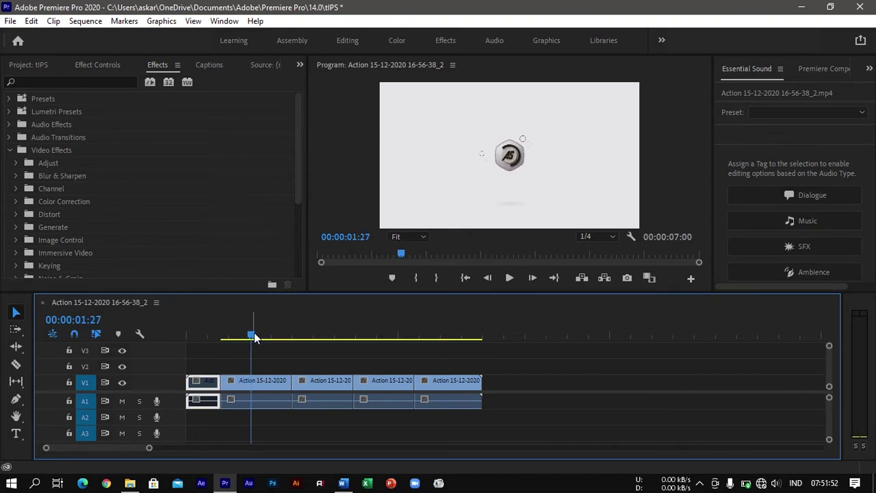
click(259, 384)
right_click(259, 384)
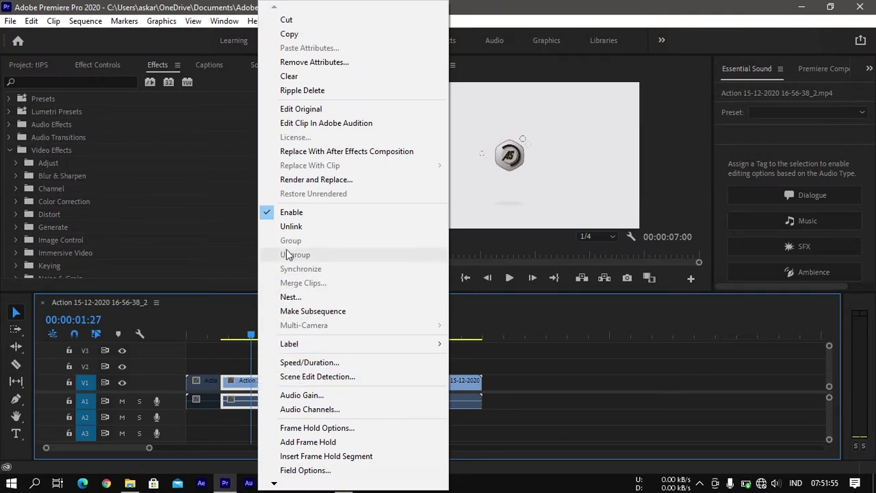
click(269, 219)
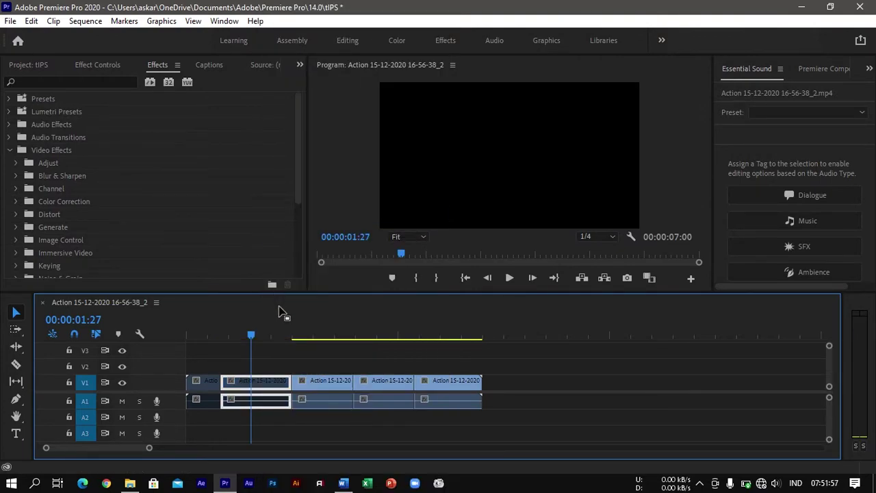
Play the sequence from near the start of the third clip segment.
click(296, 335)
drag(296, 334, 295, 335)
key(space)
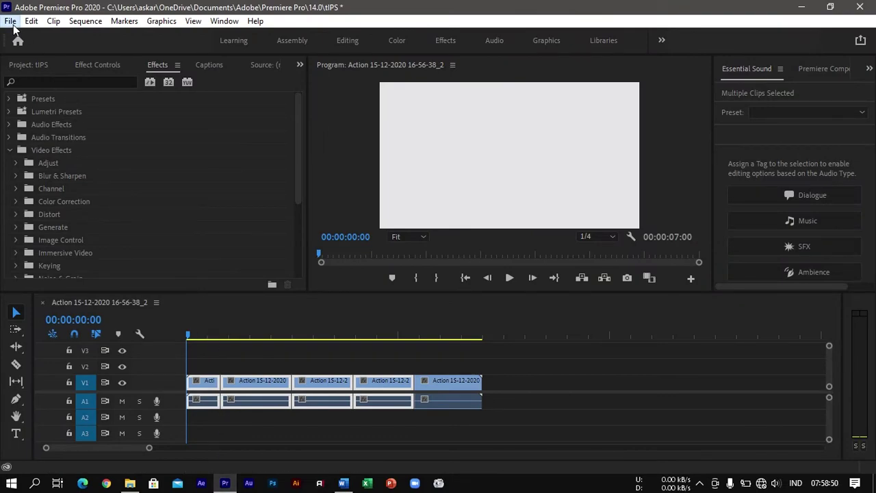
Try to enable Ingest in the ingest settings of the tIPS project, moving the alert dialog aside to see the options.
click(11, 22)
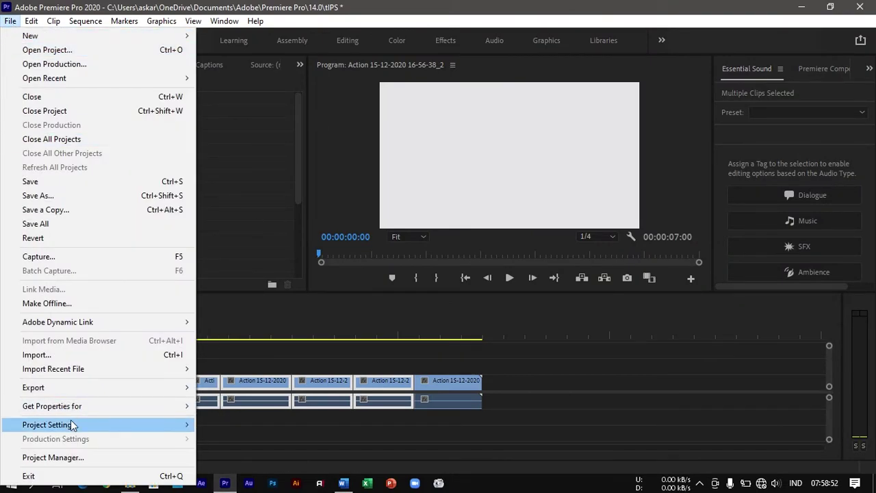
mouse_move(73, 426)
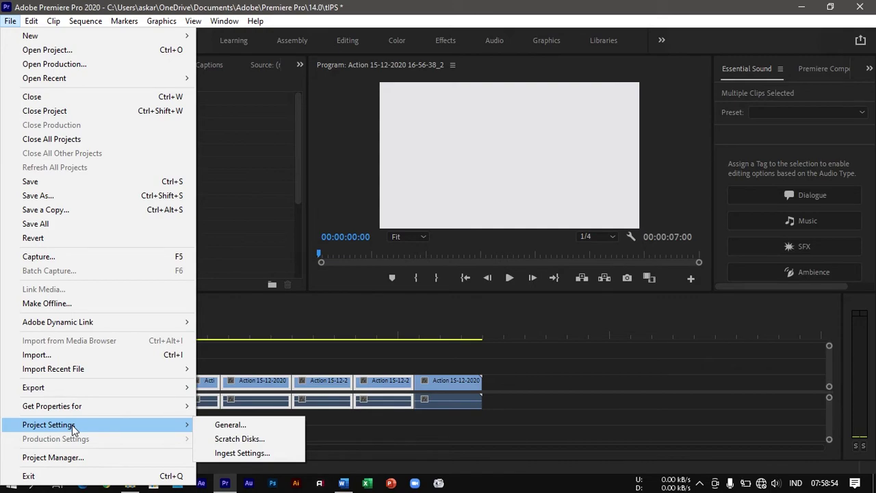
click(232, 452)
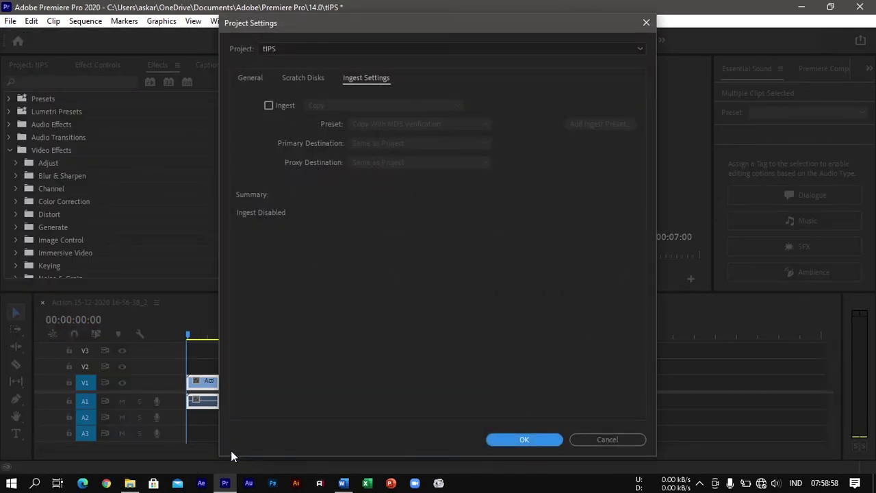
click(270, 105)
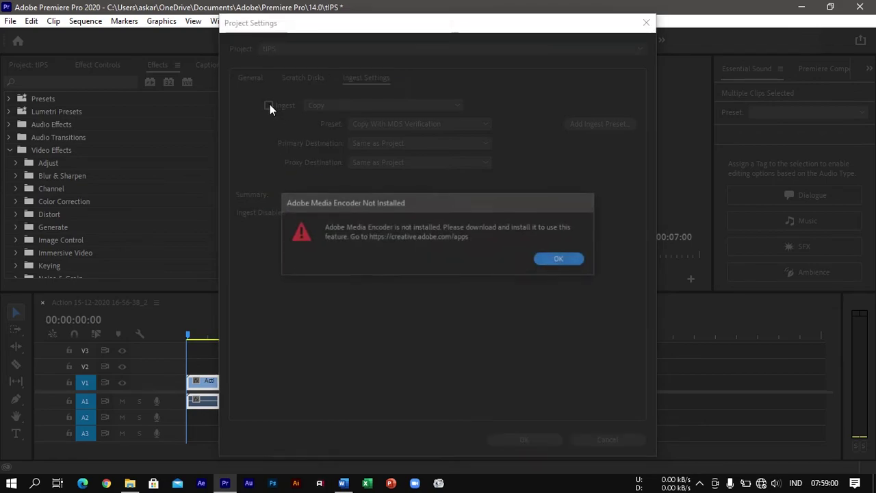
drag(365, 204, 385, 265)
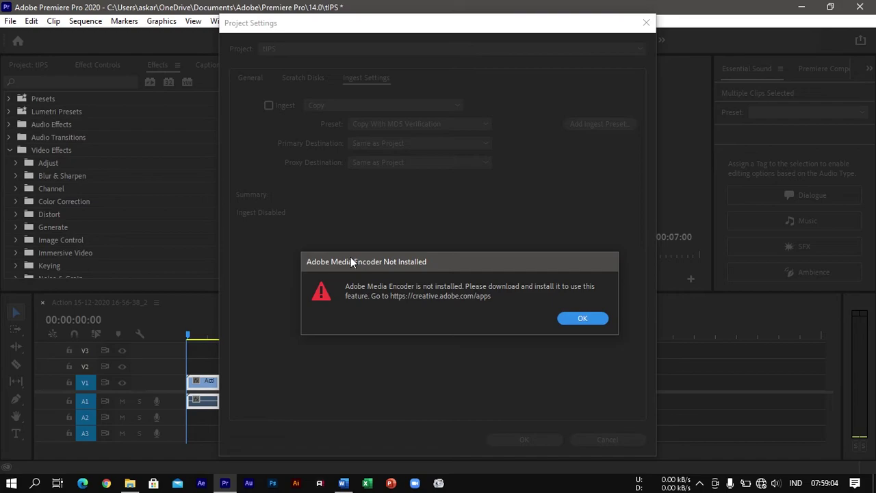
drag(351, 258, 335, 221)
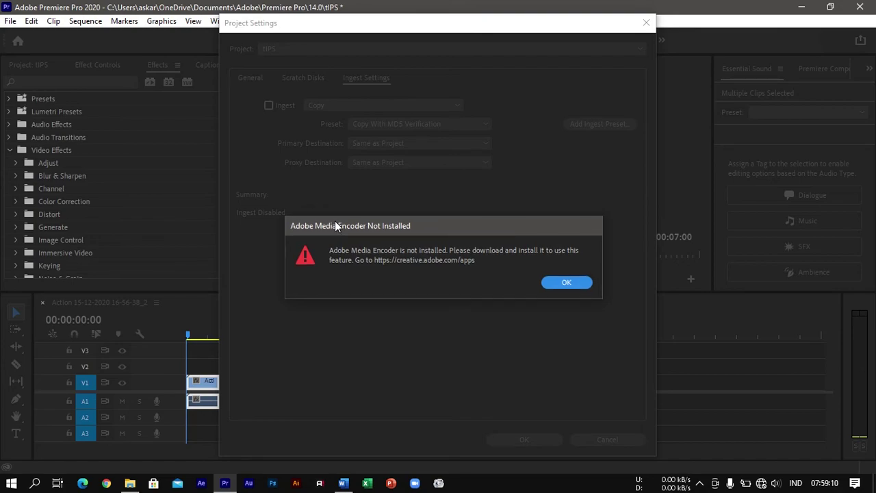